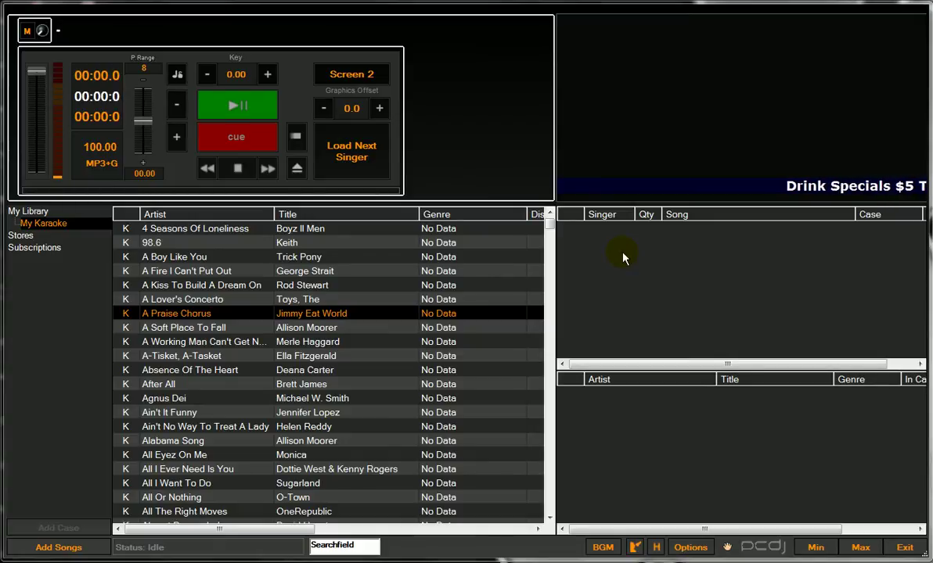
Open the rotation list's context menu, then dismiss it without choosing New Show.
right_click(623, 258)
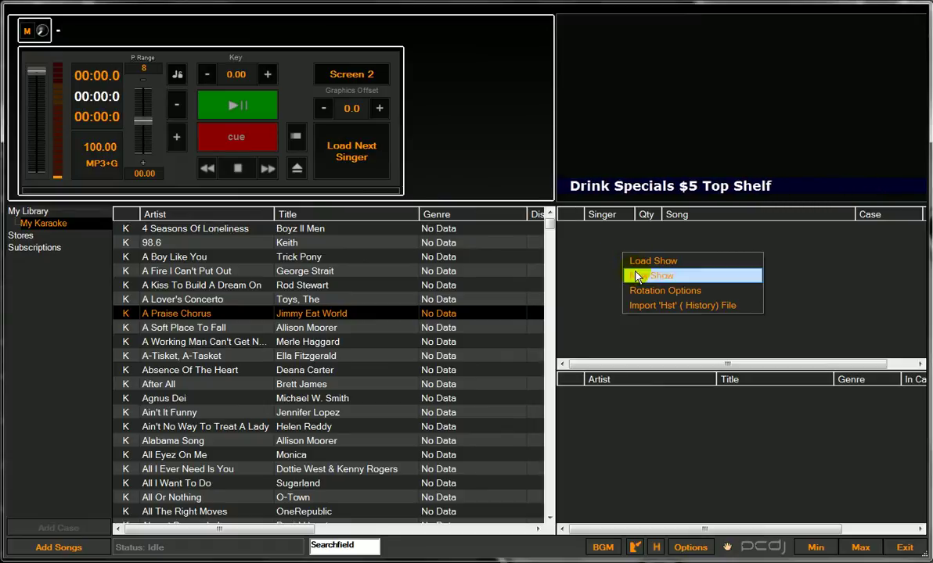
left_click(592, 236)
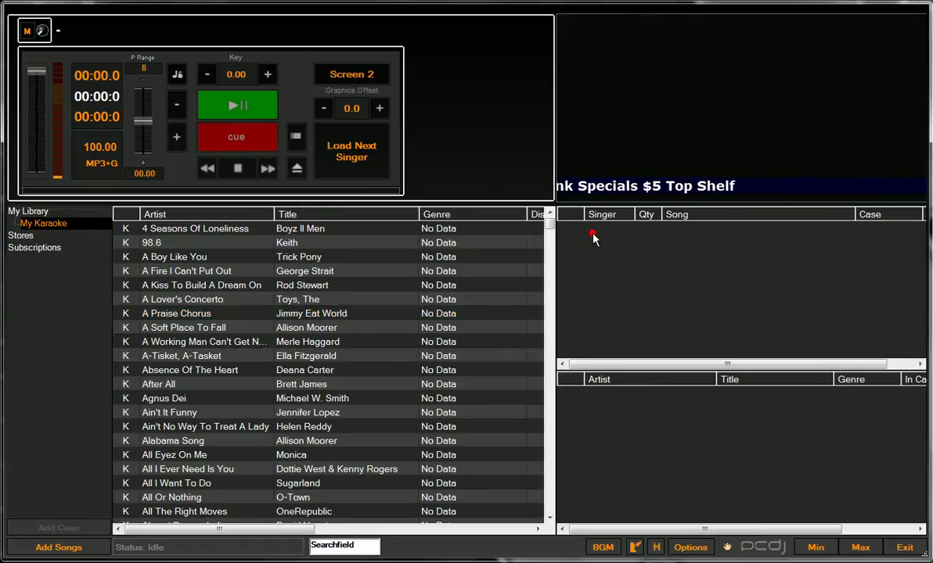
Create a new singer in Singer Data and enter the singer's full name.
left_click(634, 549)
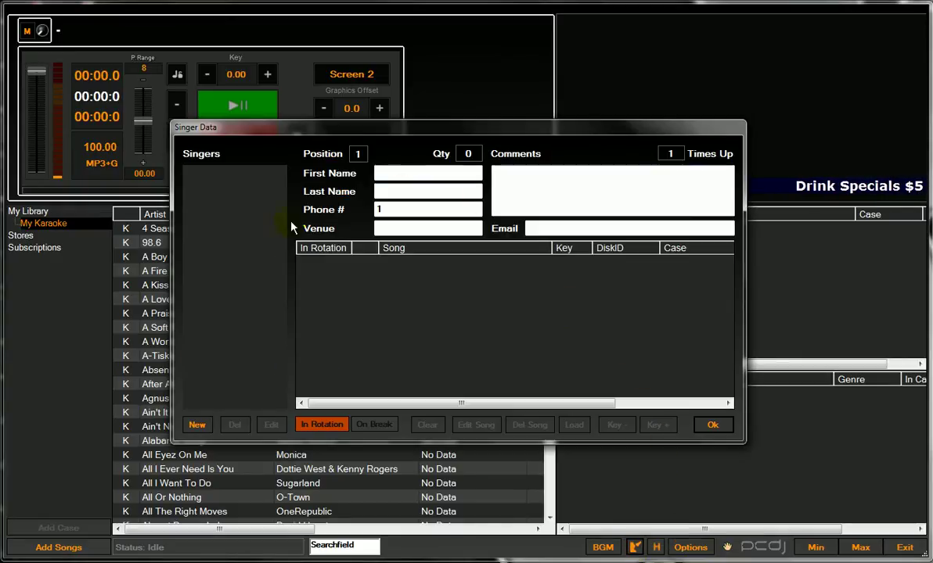
left_click(196, 426)
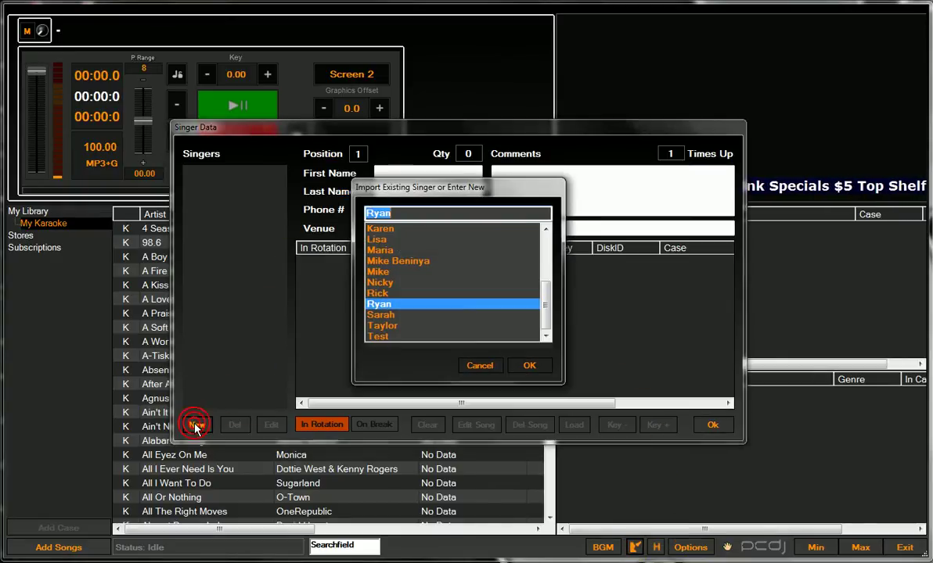
left_click(407, 212)
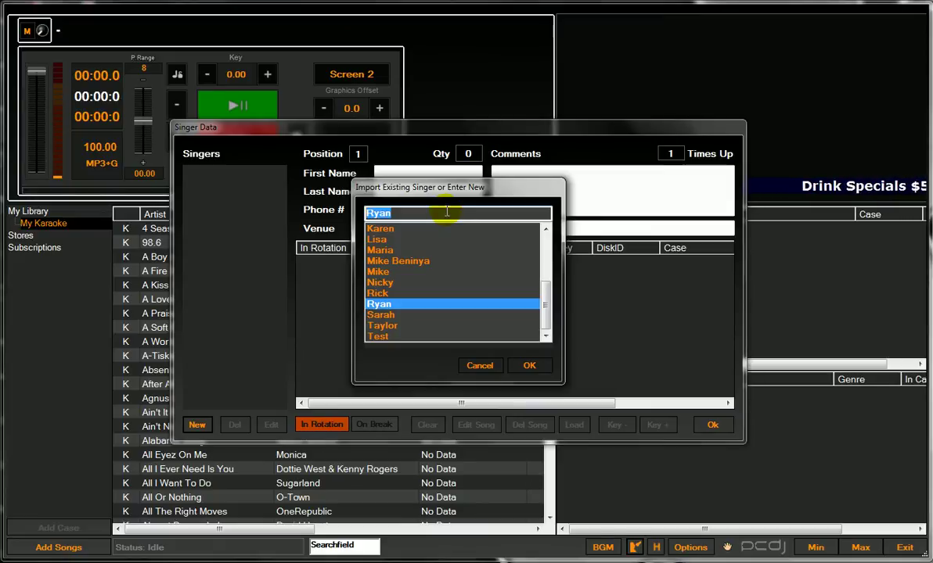
type("Bob Karaoke")
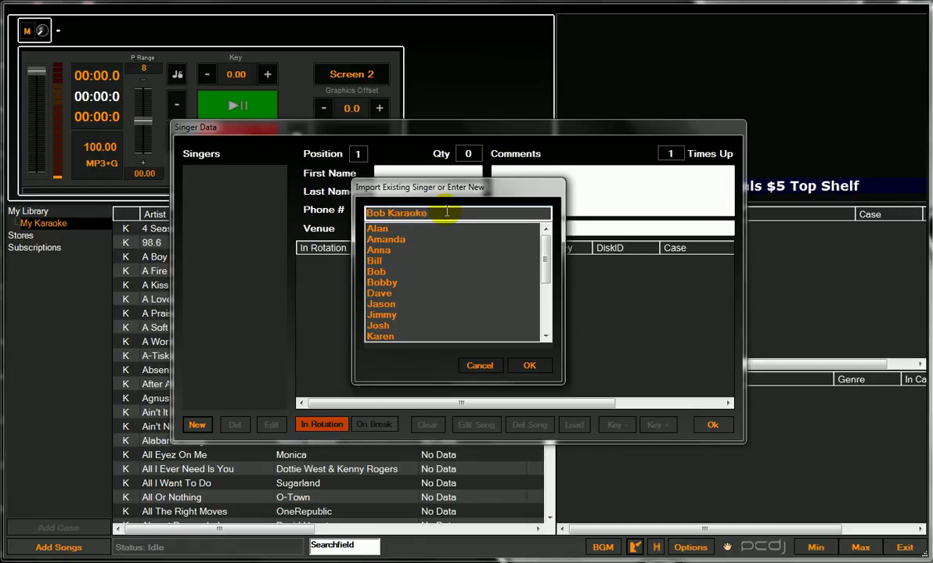
key("Return")
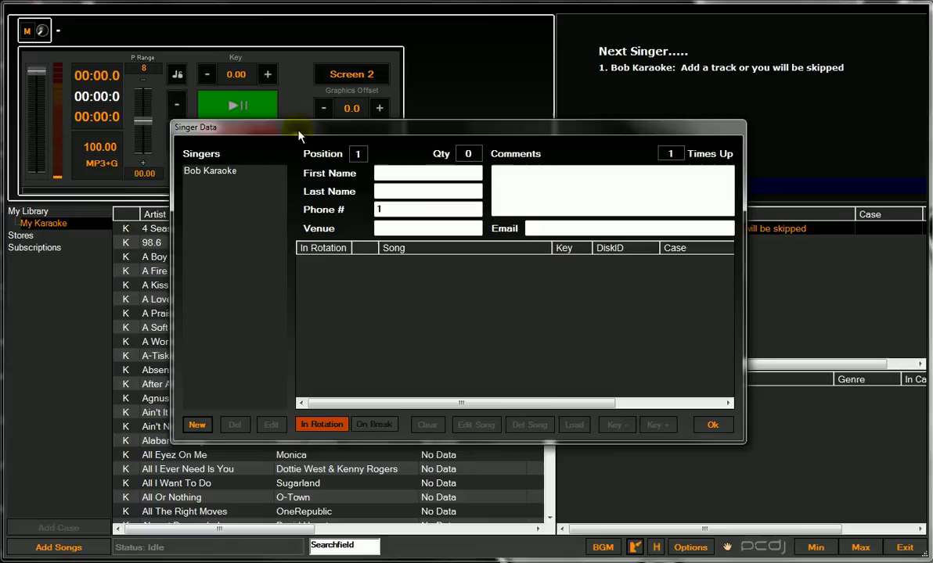
Load the new singer's details and review the Venue and Comments fields.
left_click_drag(298, 134, 137, 142)
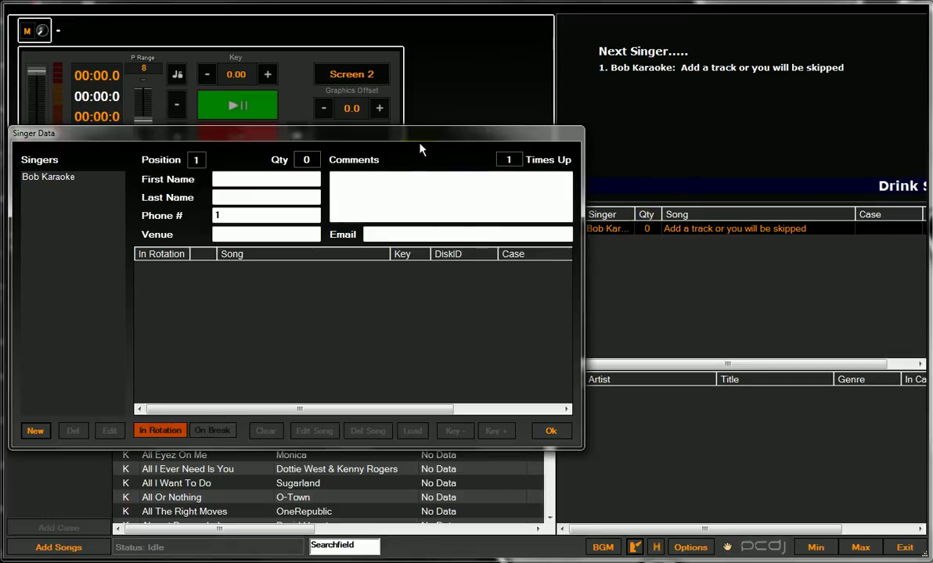
left_click_drag(419, 139, 587, 133)
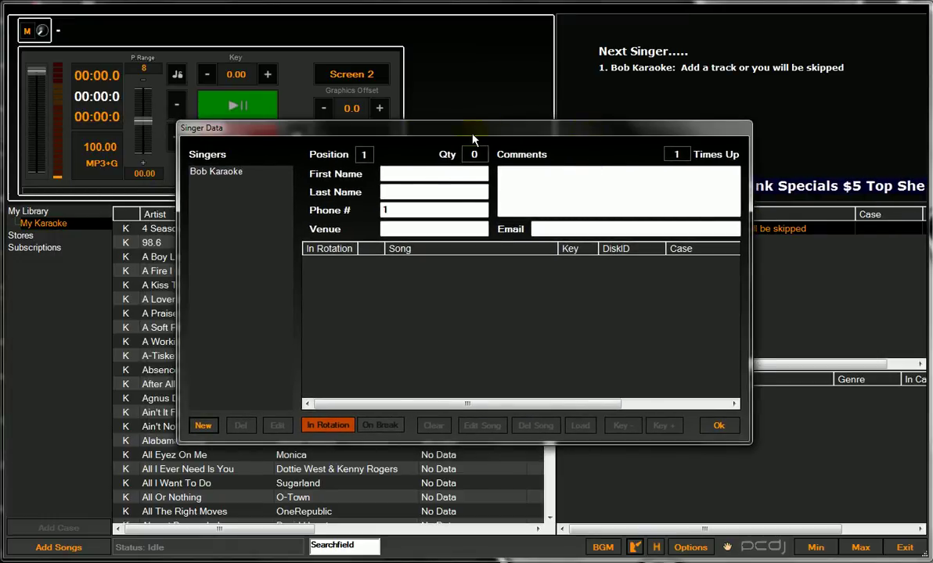
left_click(238, 171)
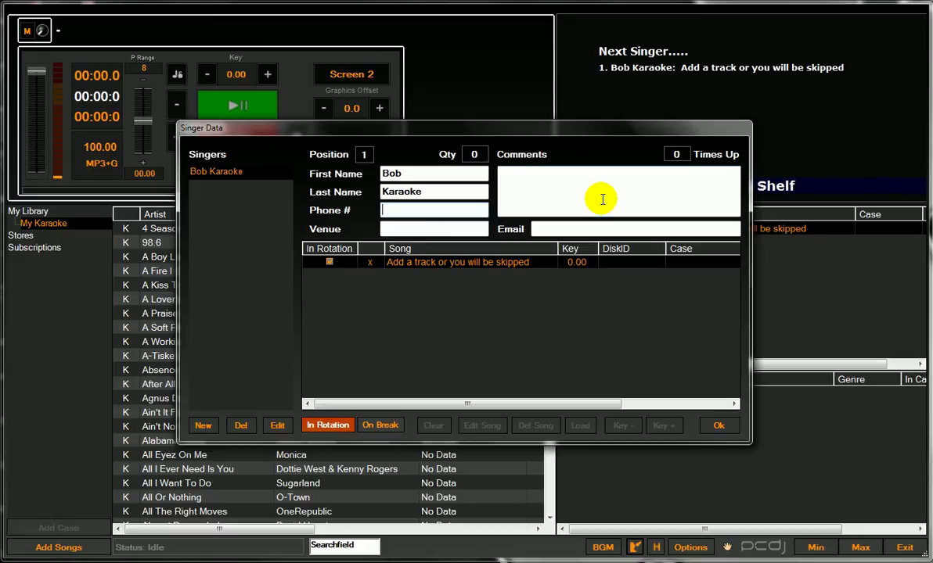
left_click(430, 227)
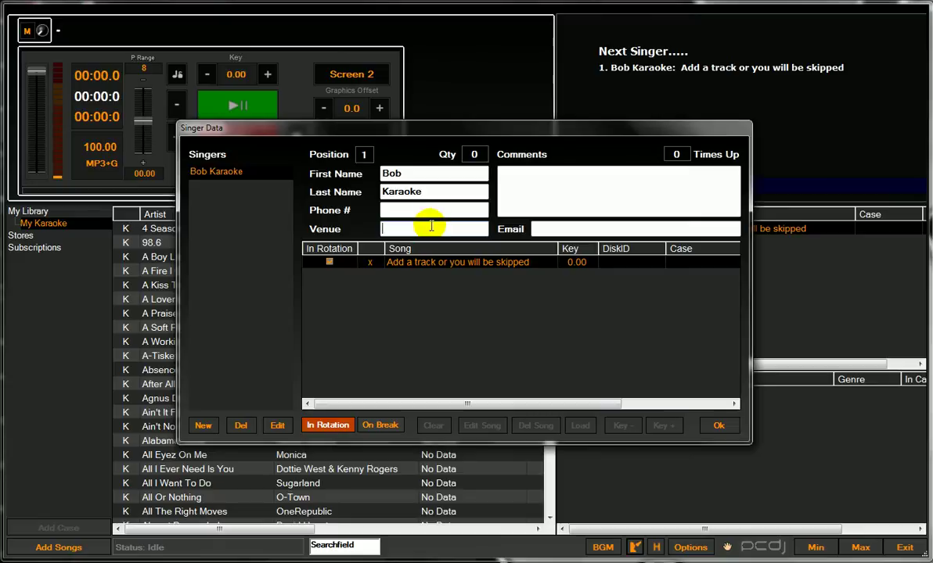
left_click(615, 188)
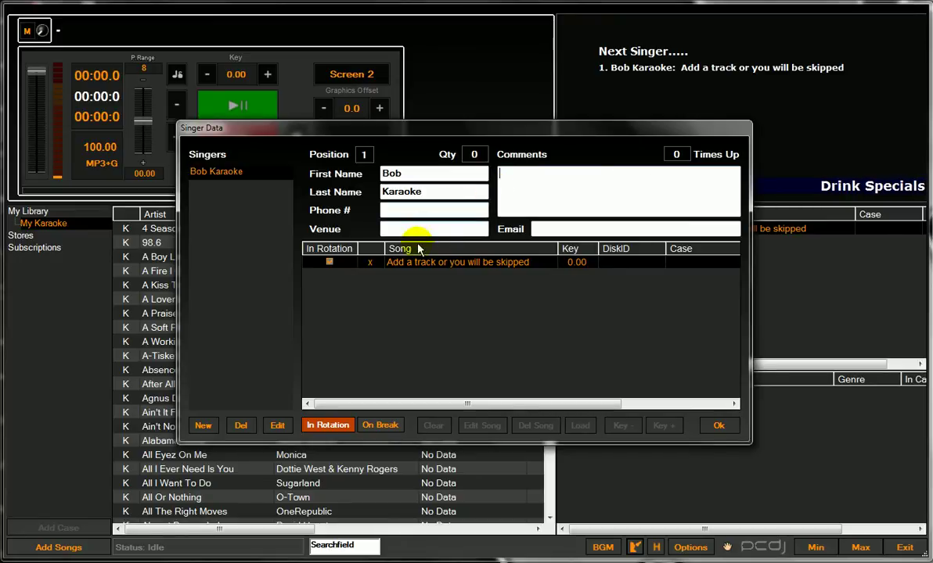
left_click(545, 194)
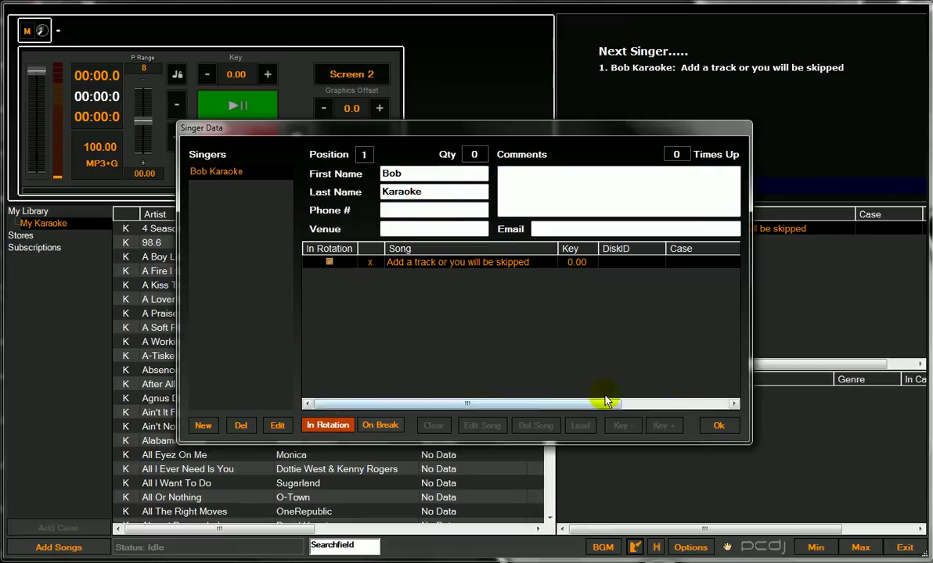
Widen the Singer column and assign A Soft Place To Fall and A Kiss To Build A Dream On.
left_click(718, 426)
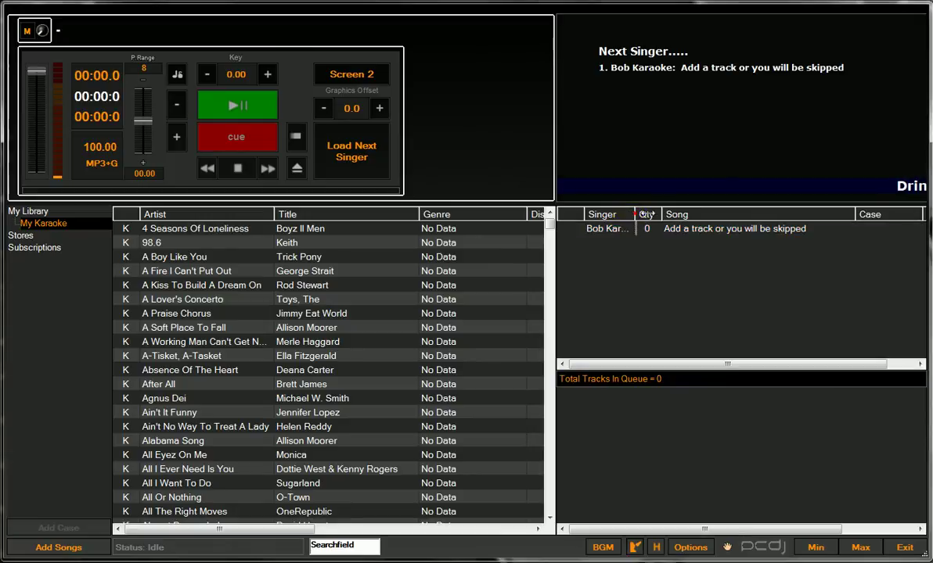
left_click_drag(634, 214, 701, 216)
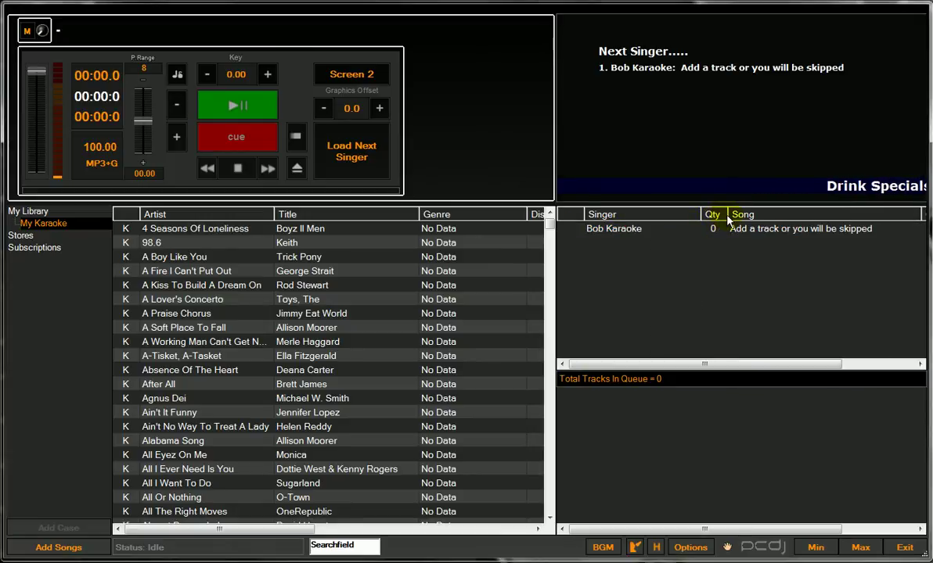
left_click(268, 329)
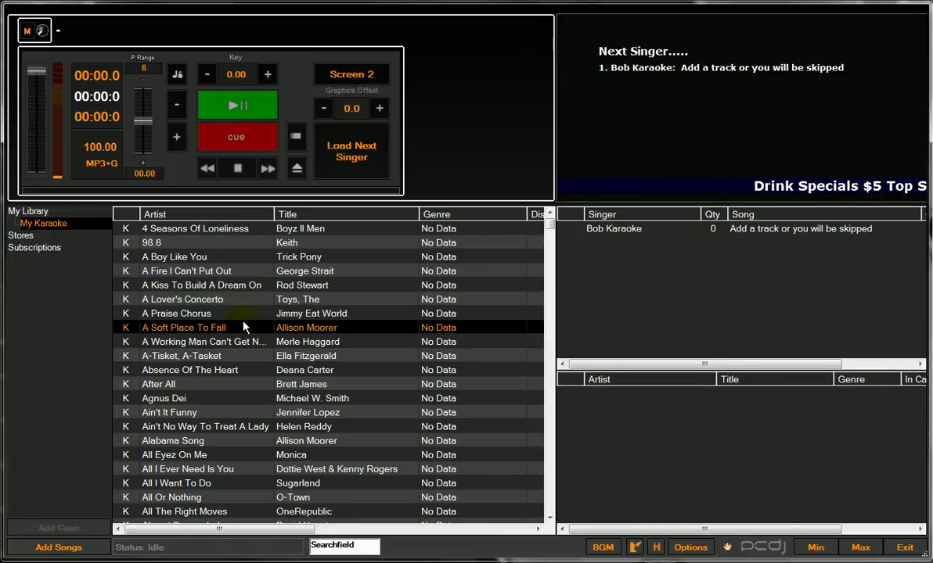
left_click_drag(243, 331, 615, 232)
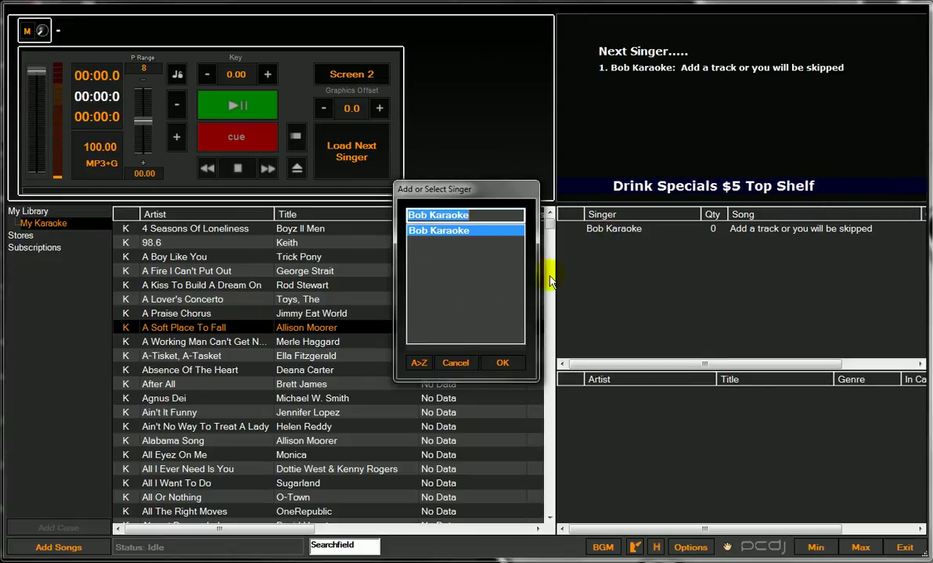
left_click(502, 364)
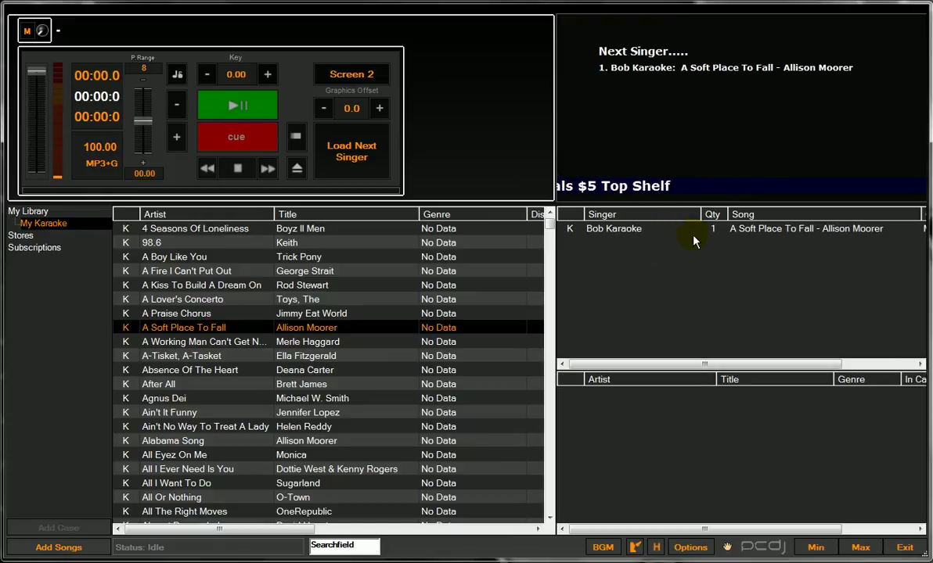
left_click(239, 287)
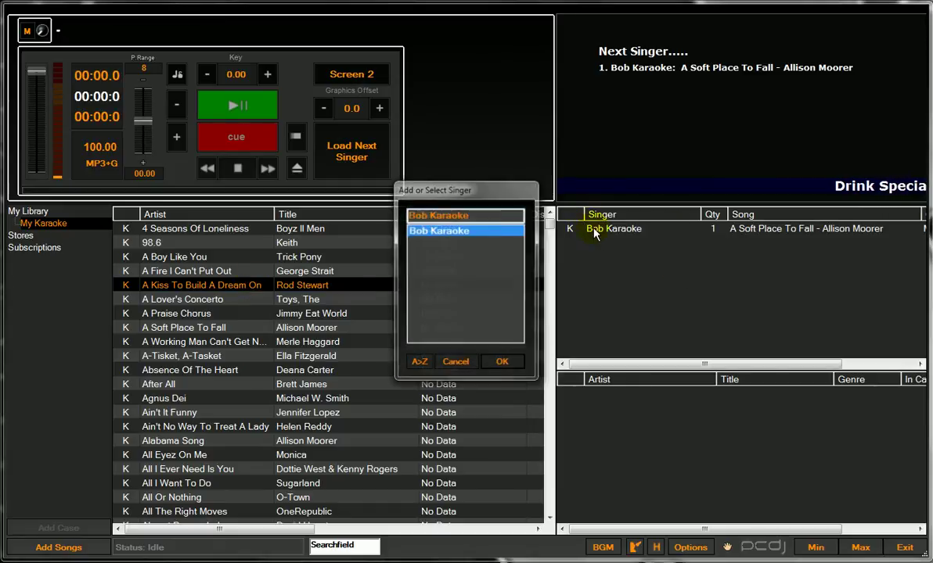
left_click(499, 361)
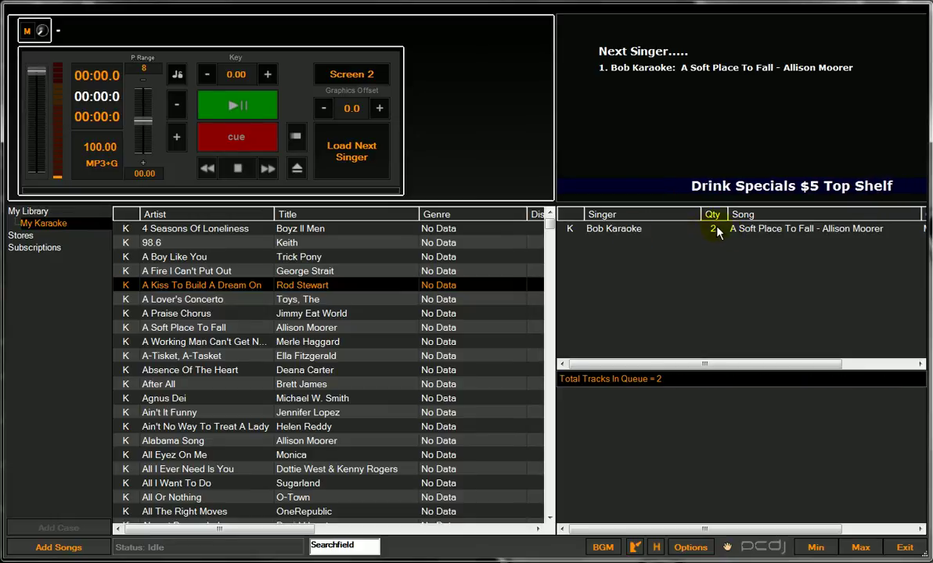
Move A Kiss To Build A Dream On above A Soft Place To Fall and turn In Rotation off.
double_click(628, 232)
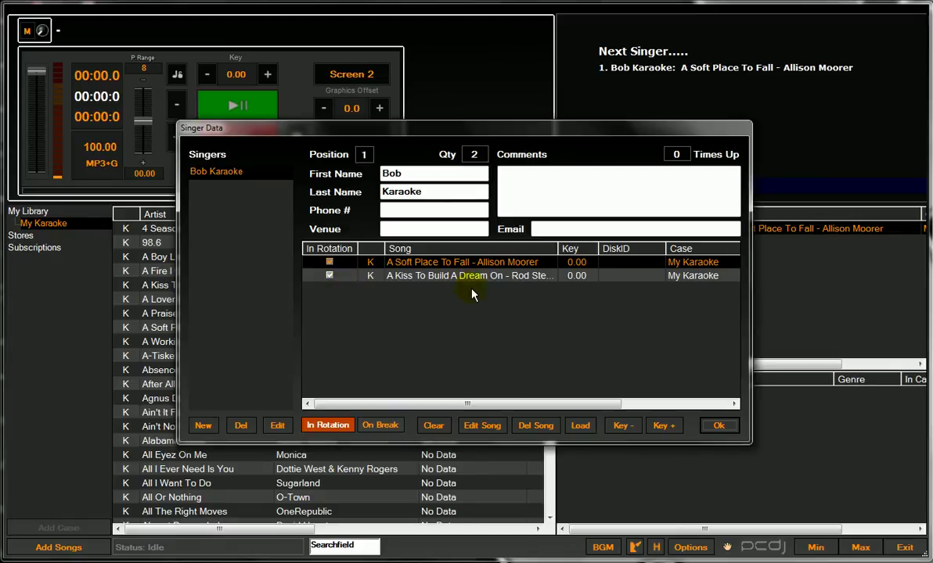
left_click_drag(421, 278, 417, 266)
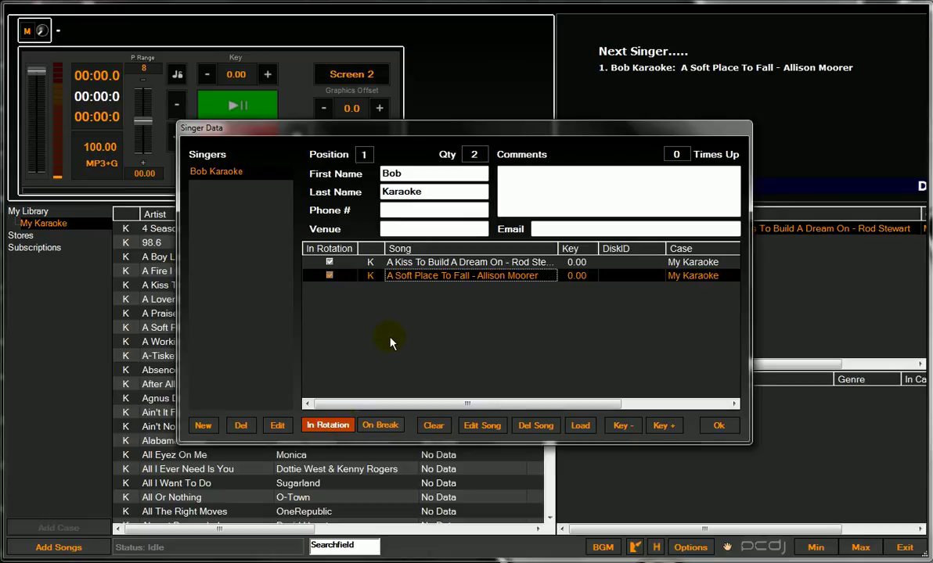
left_click(341, 426)
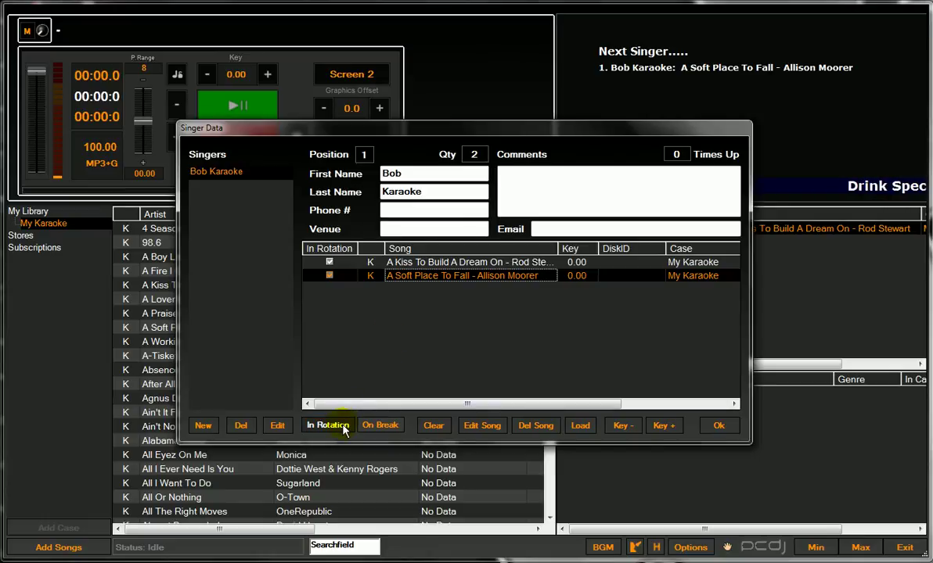
left_click(720, 427)
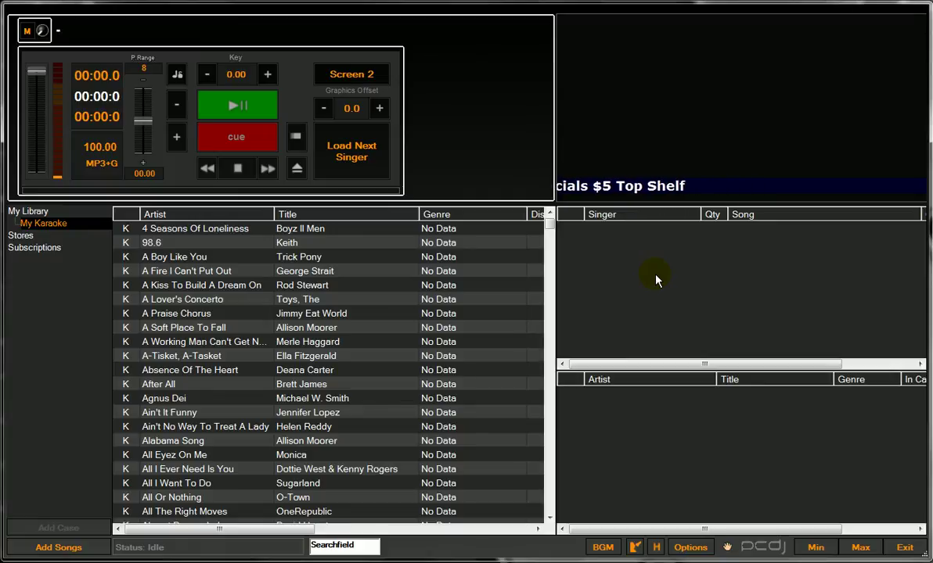
Queue Ain't It Funny for a new singer, entering the singer's name.
left_click(185, 283)
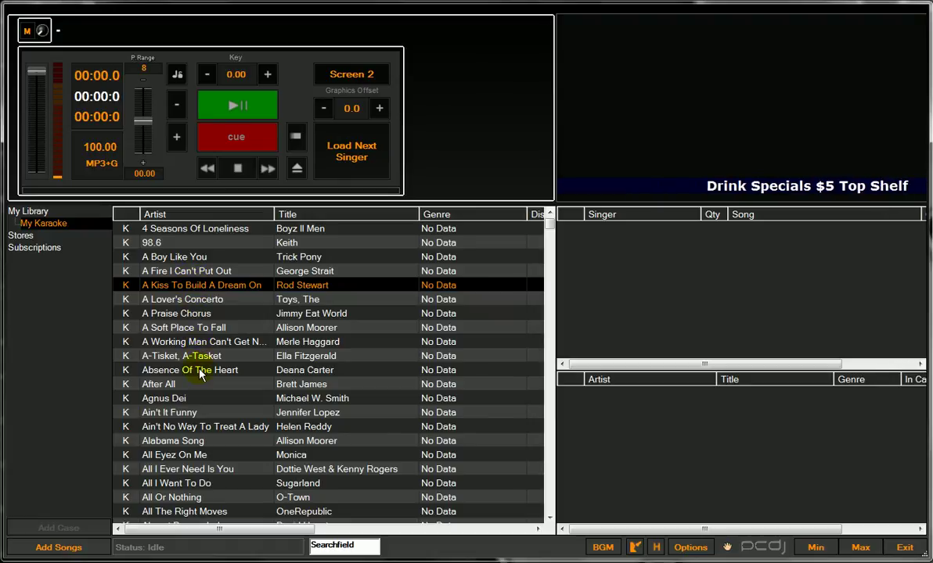
left_click(189, 413)
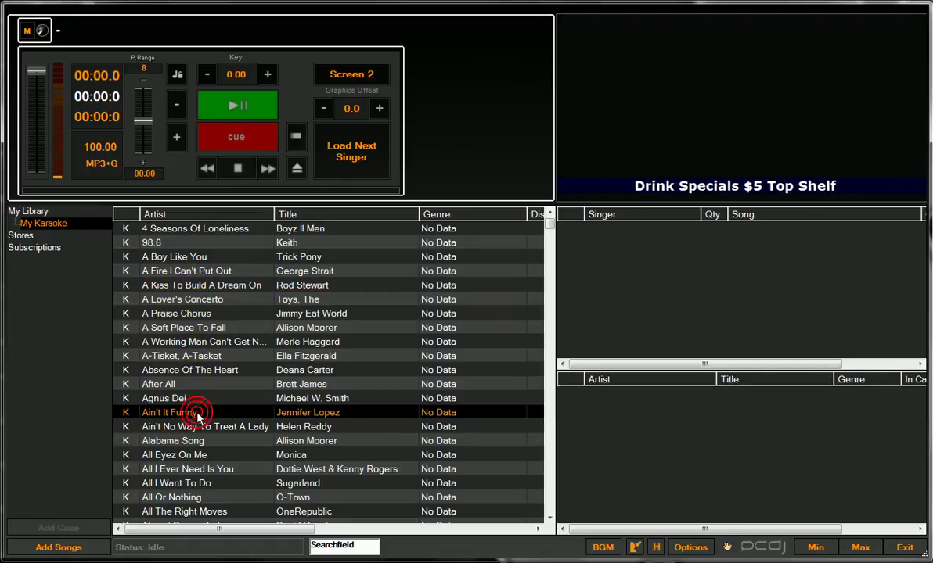
left_click_drag(205, 419, 609, 272)
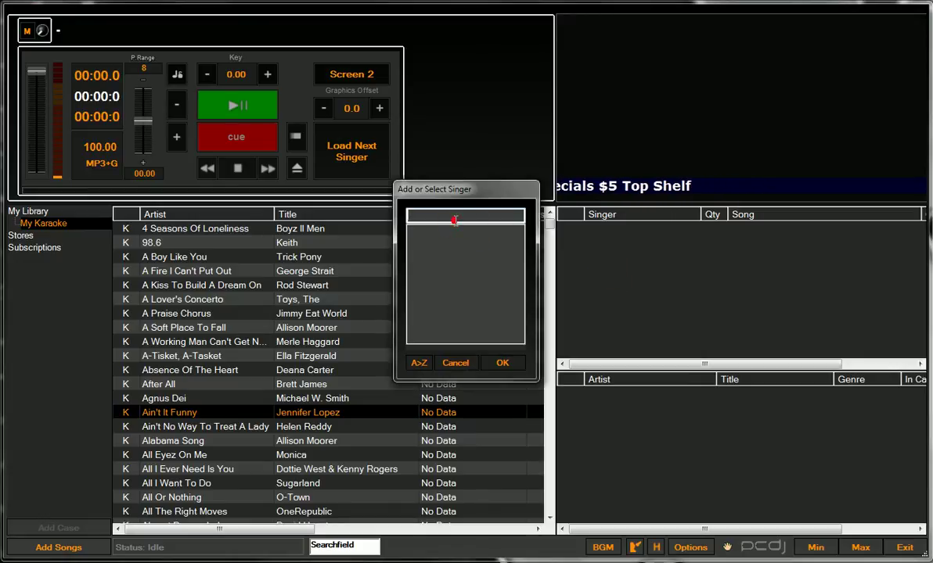
type("Jane Dopew")
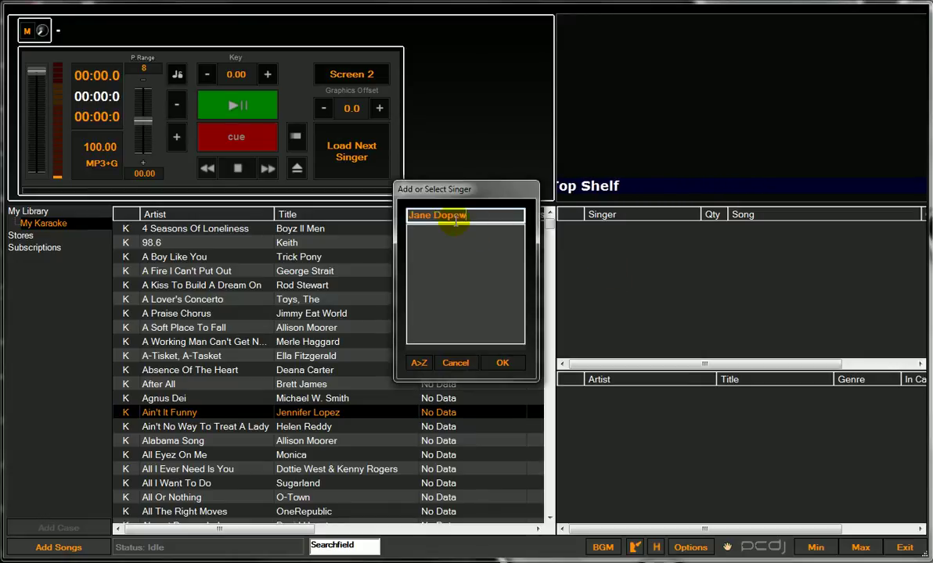
key("Return")
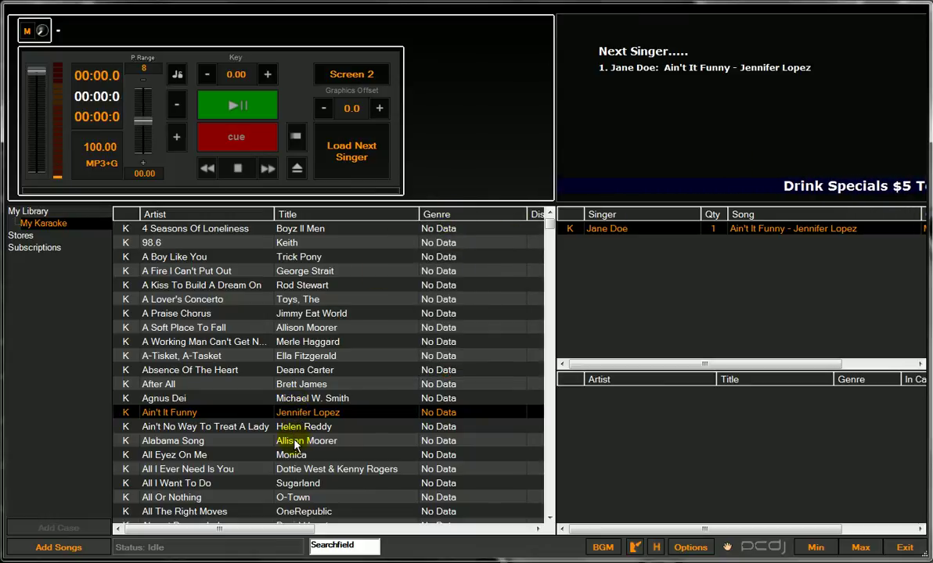
Add All Eyez On Me to that same first singer.
left_click(296, 443)
left_click_drag(291, 455, 607, 234)
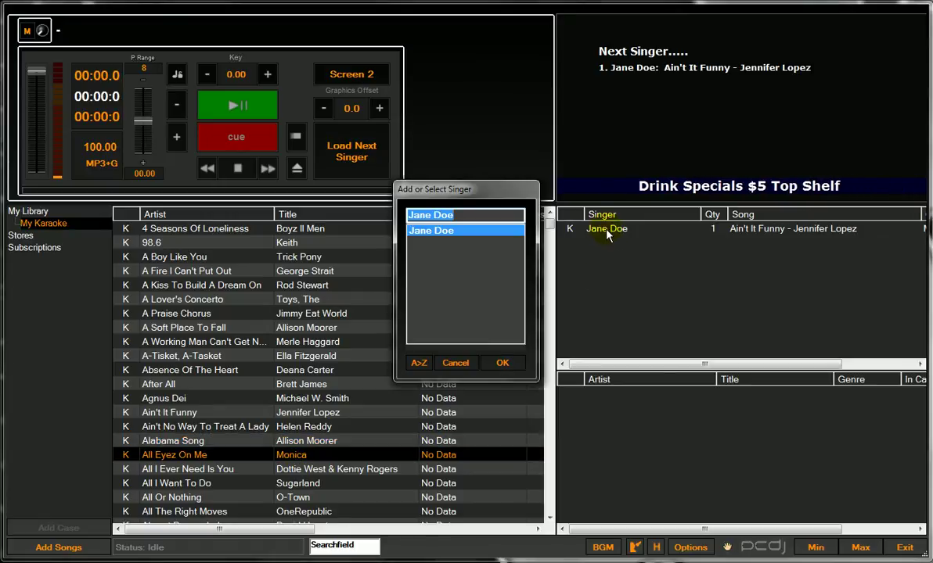
left_click(506, 364)
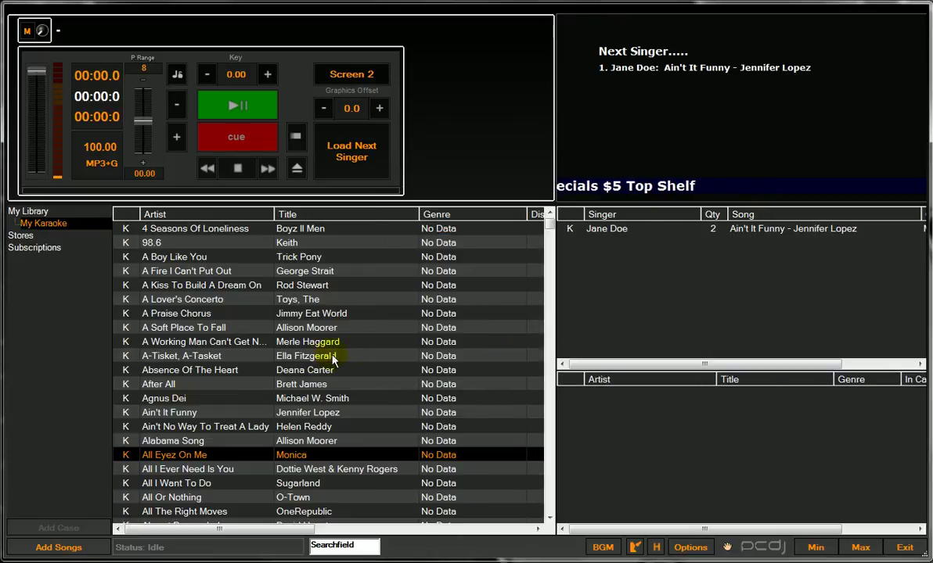
Queue A-Tisket, A-Tasket for a second new singer, typing the singer's name.
left_click_drag(302, 356, 450, 297)
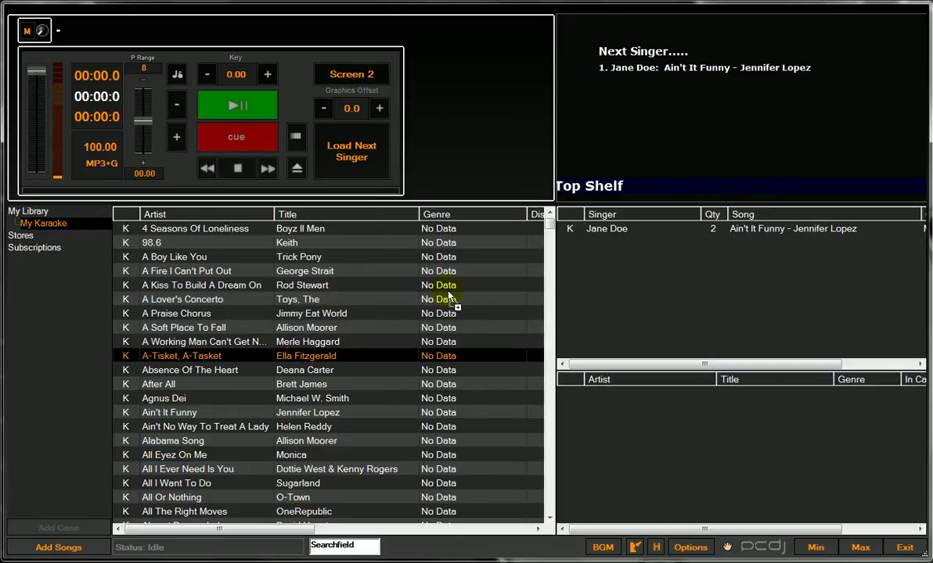
left_click_drag(585, 278, 588, 283)
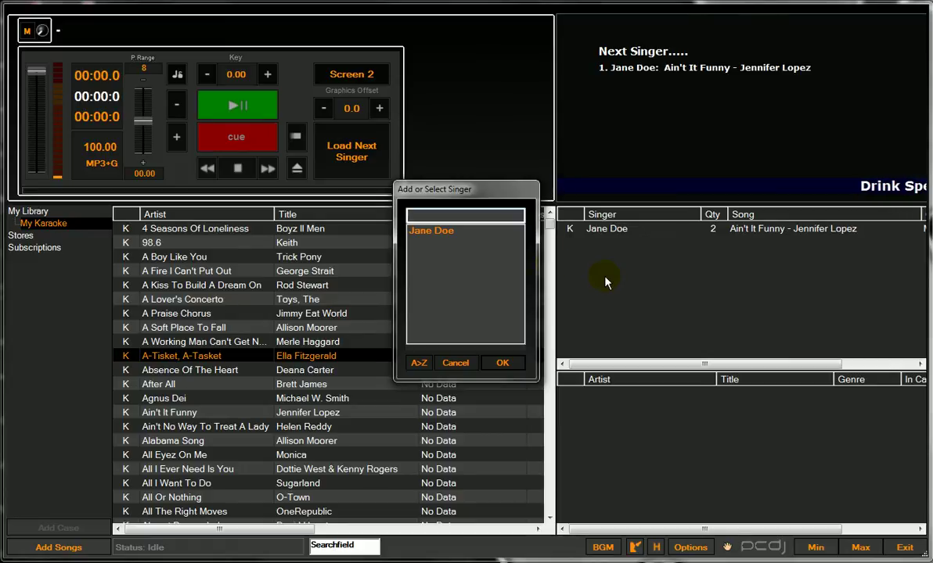
left_click(473, 219)
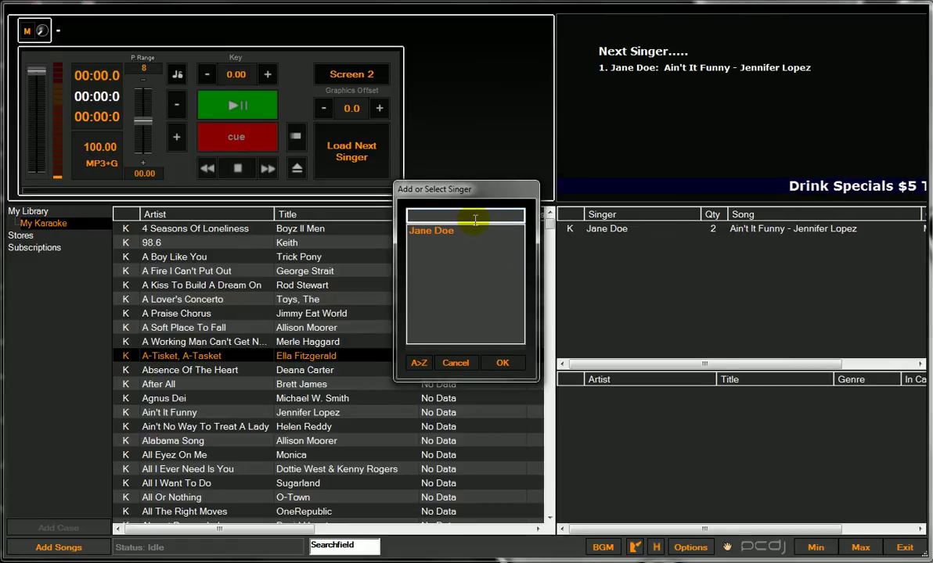
type("Jennifer")
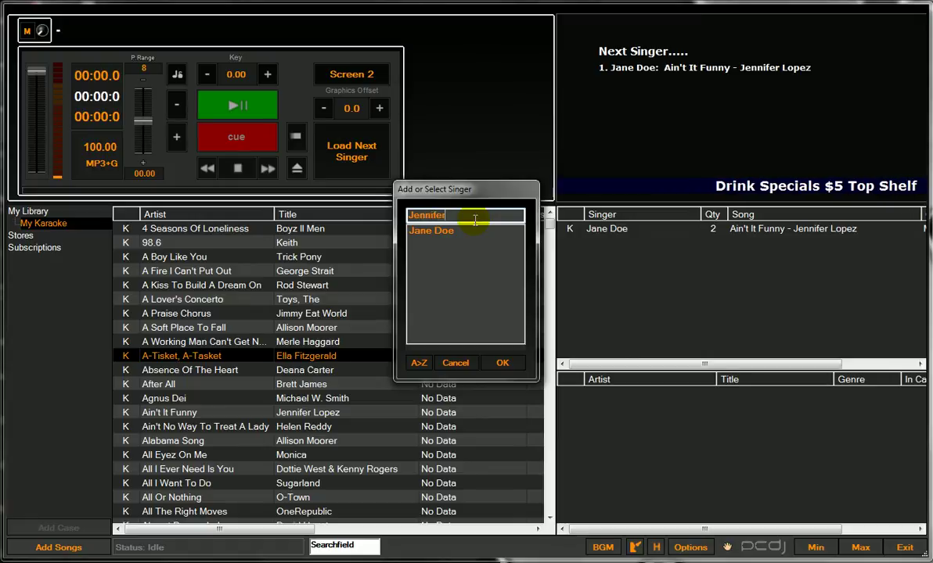
type(" Lopez")
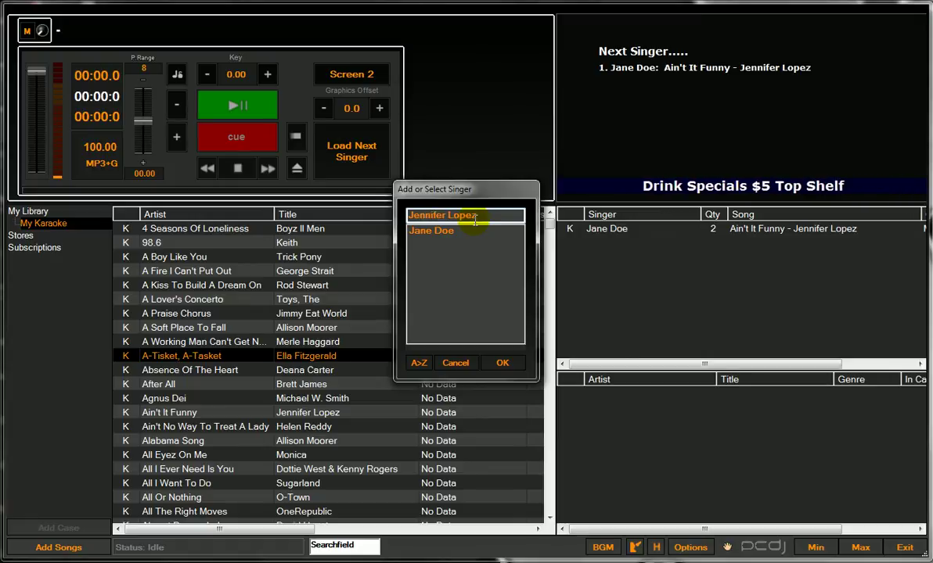
key("Return")
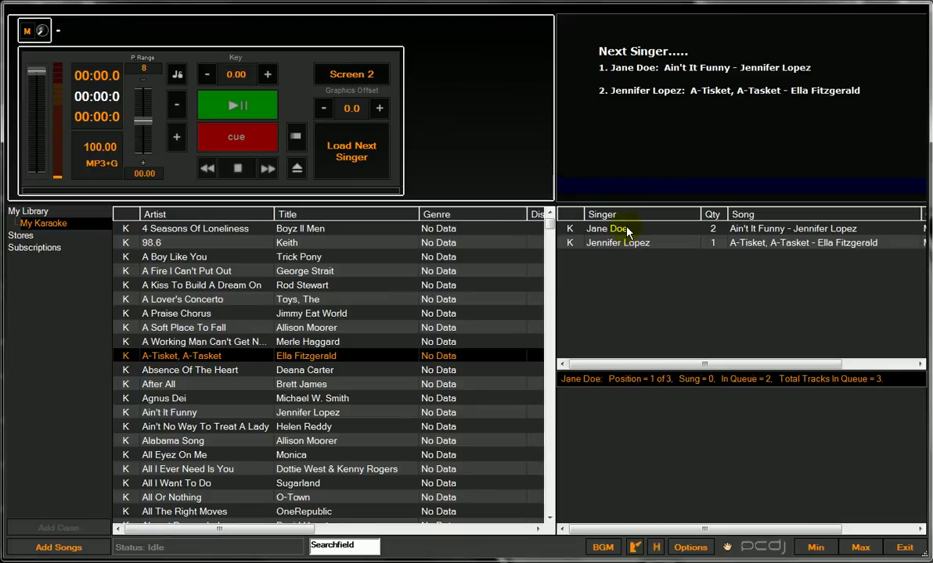
Start the first singer's Ain't It Funny with lyrics, lower the volume, and select the next singer.
left_click(588, 230)
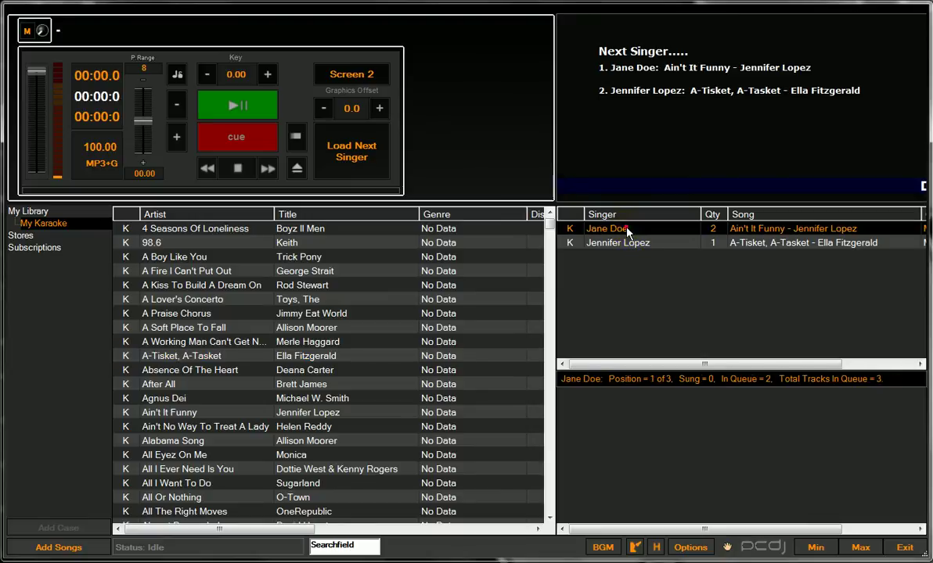
left_click(359, 151)
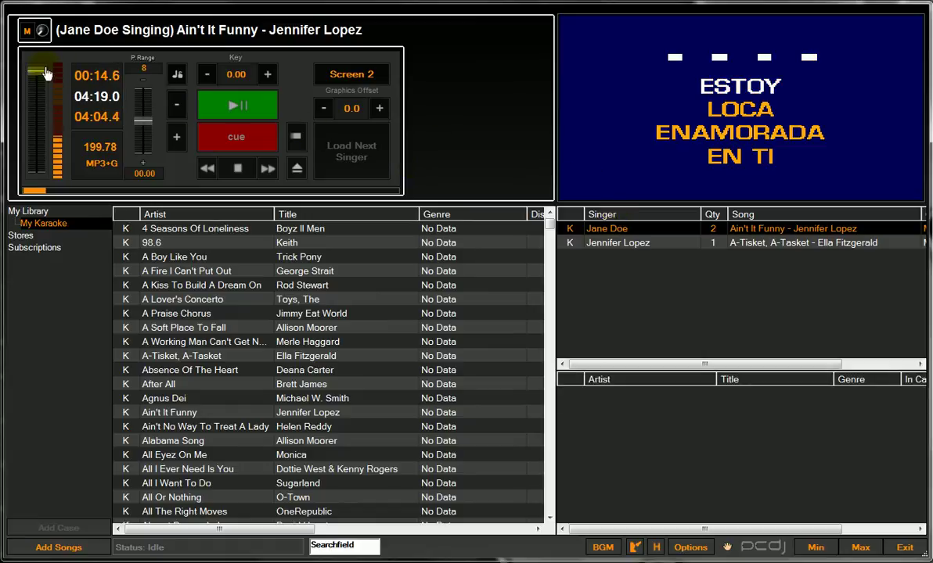
left_click_drag(45, 73, 39, 145)
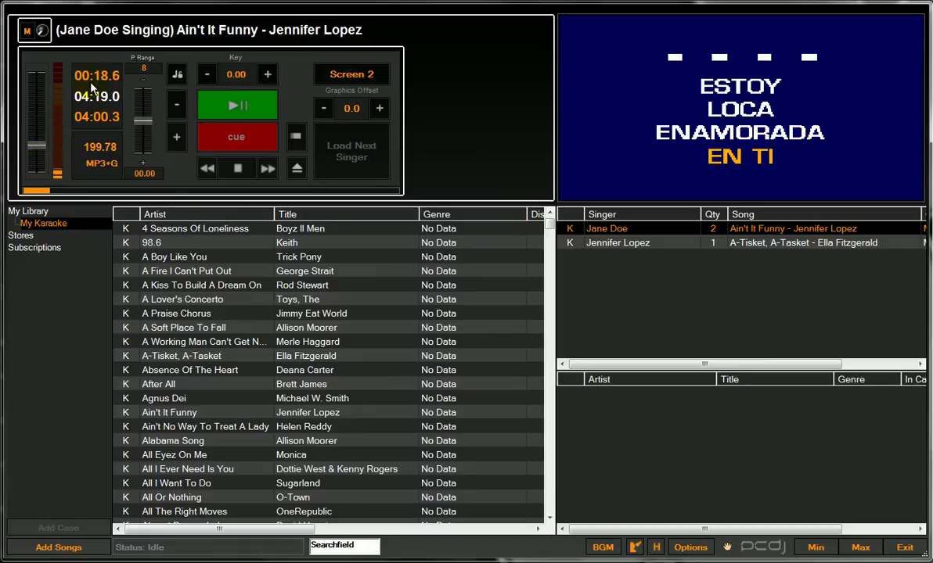
left_click(638, 228)
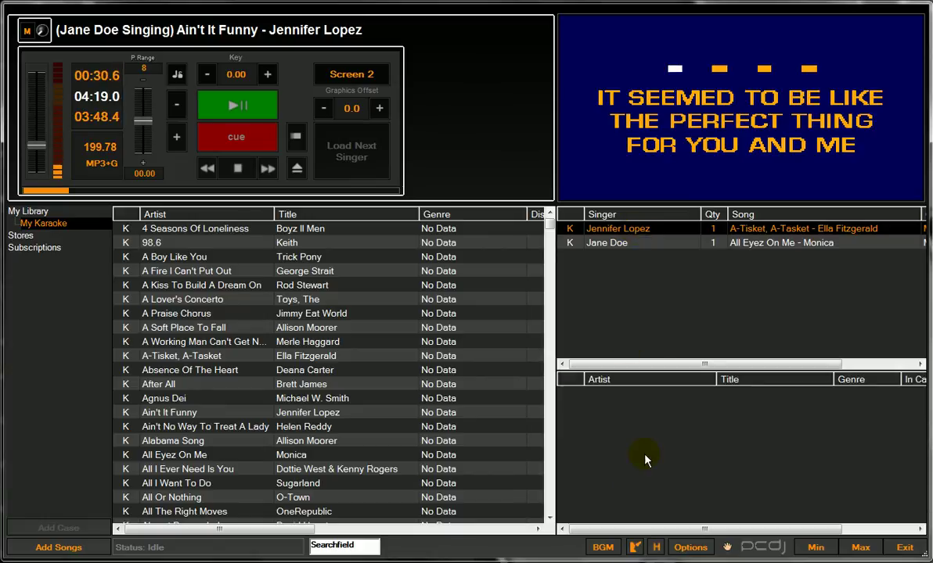
Set the key of the second singer's A-Tisket, A-Tasket to 0.50 and save.
double_click(613, 230)
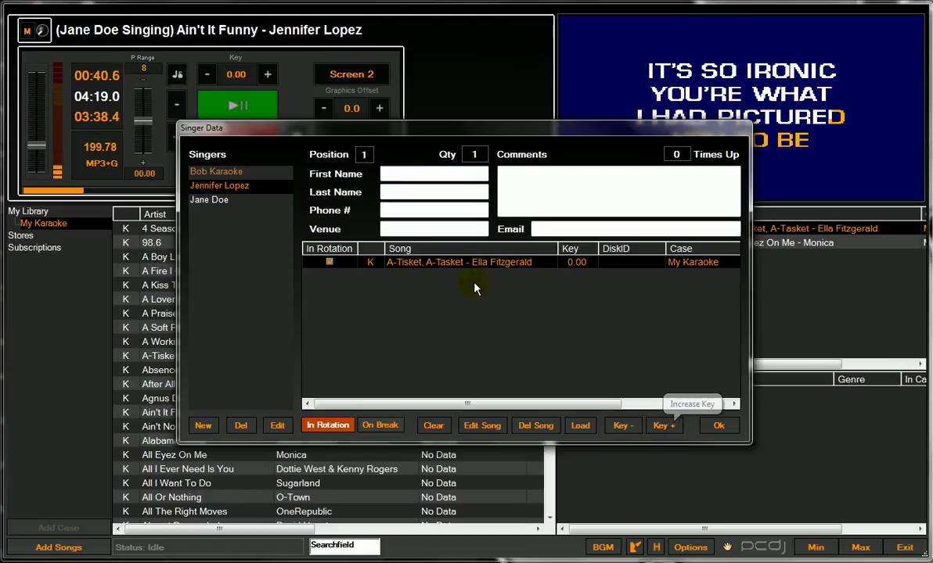
left_click(406, 268)
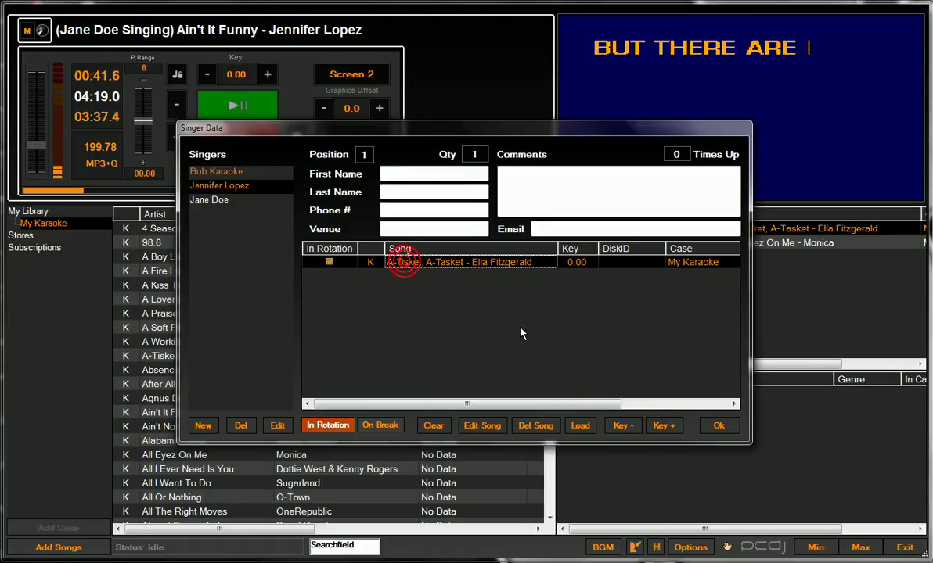
left_click(665, 425)
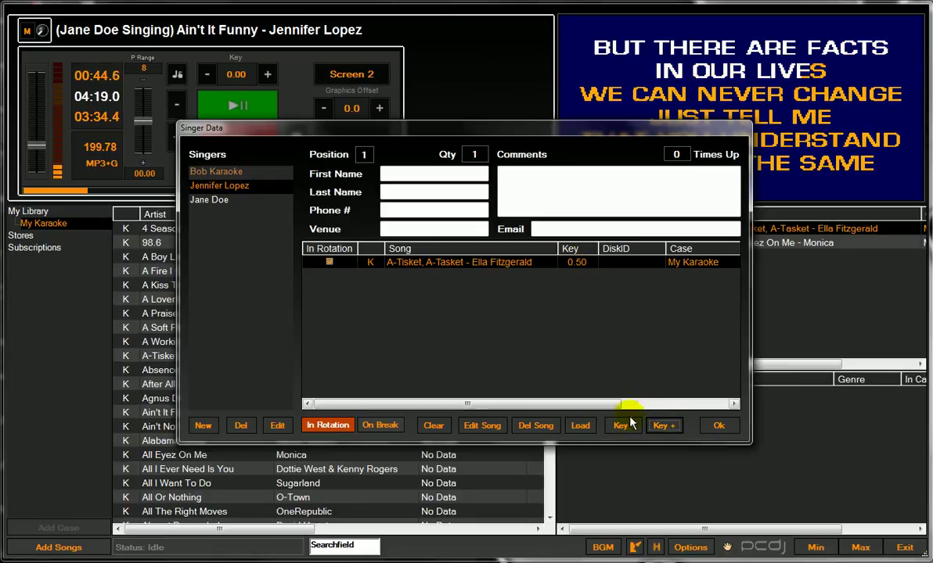
left_click(660, 426)
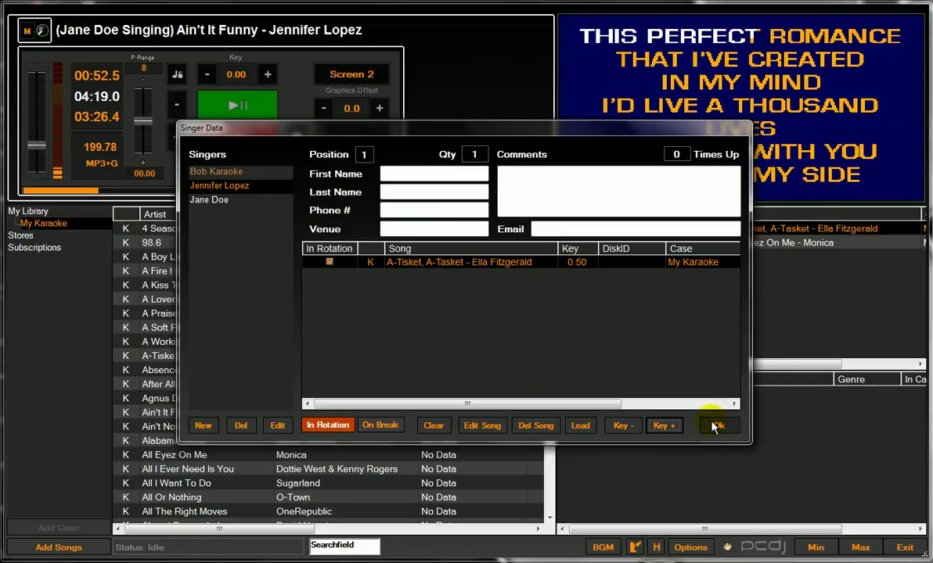
left_click(333, 425)
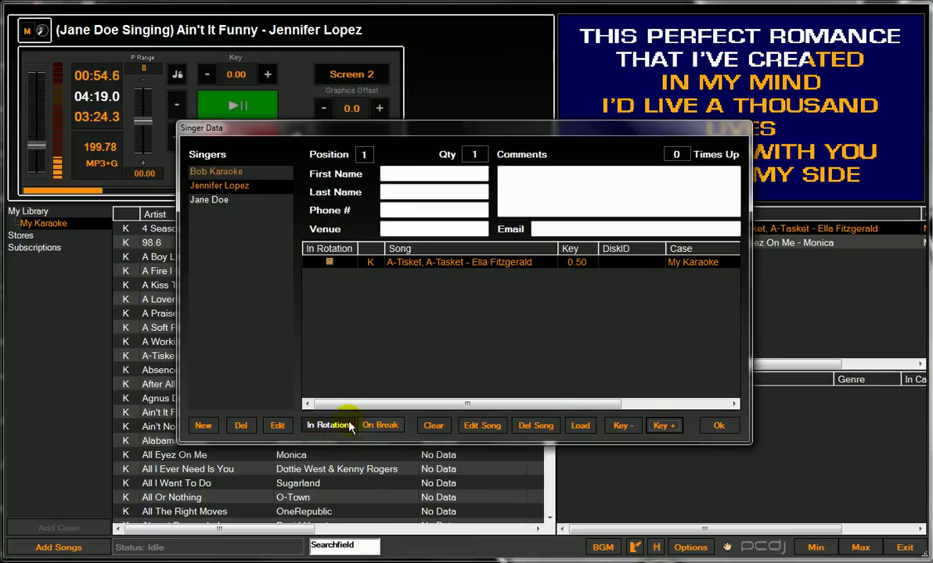
left_click(718, 425)
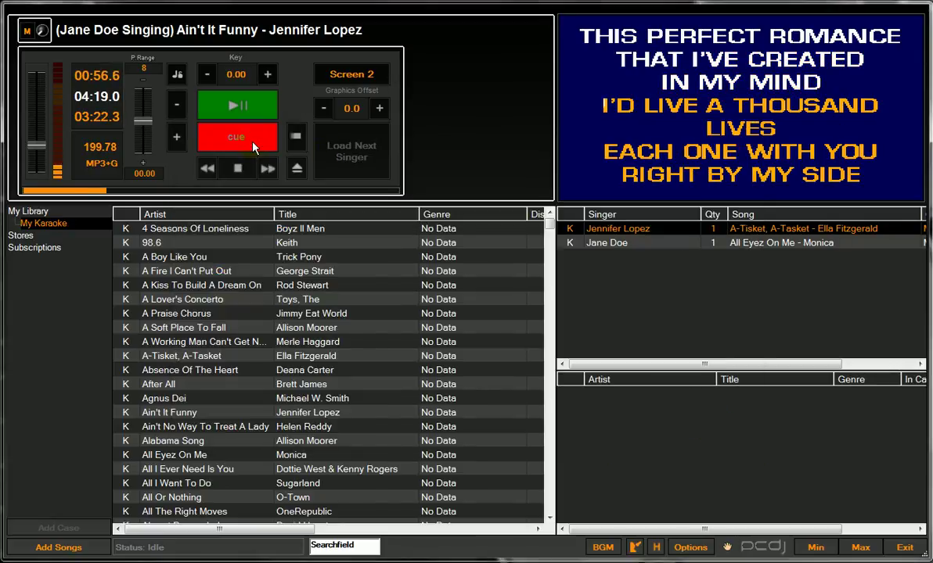